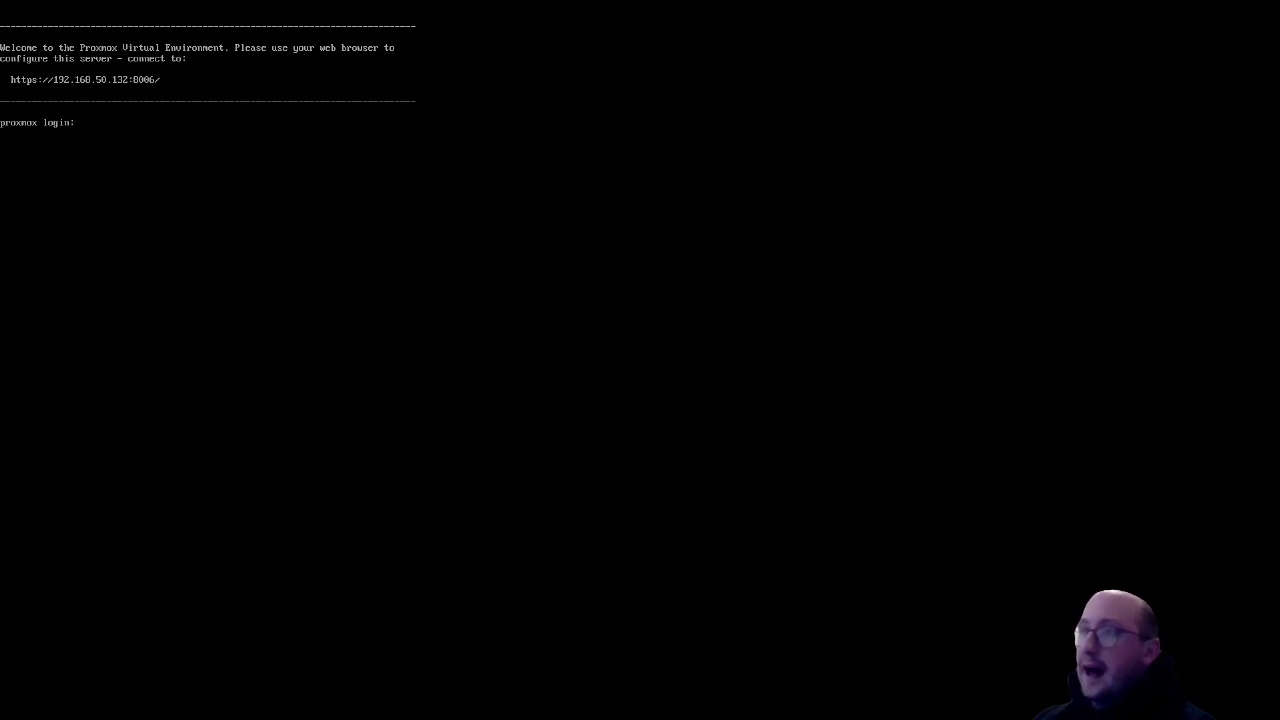
# Step: Log in to the Proxmox server console as root with the account password
pyautogui.write('oot')
pyautogui.press('Return')
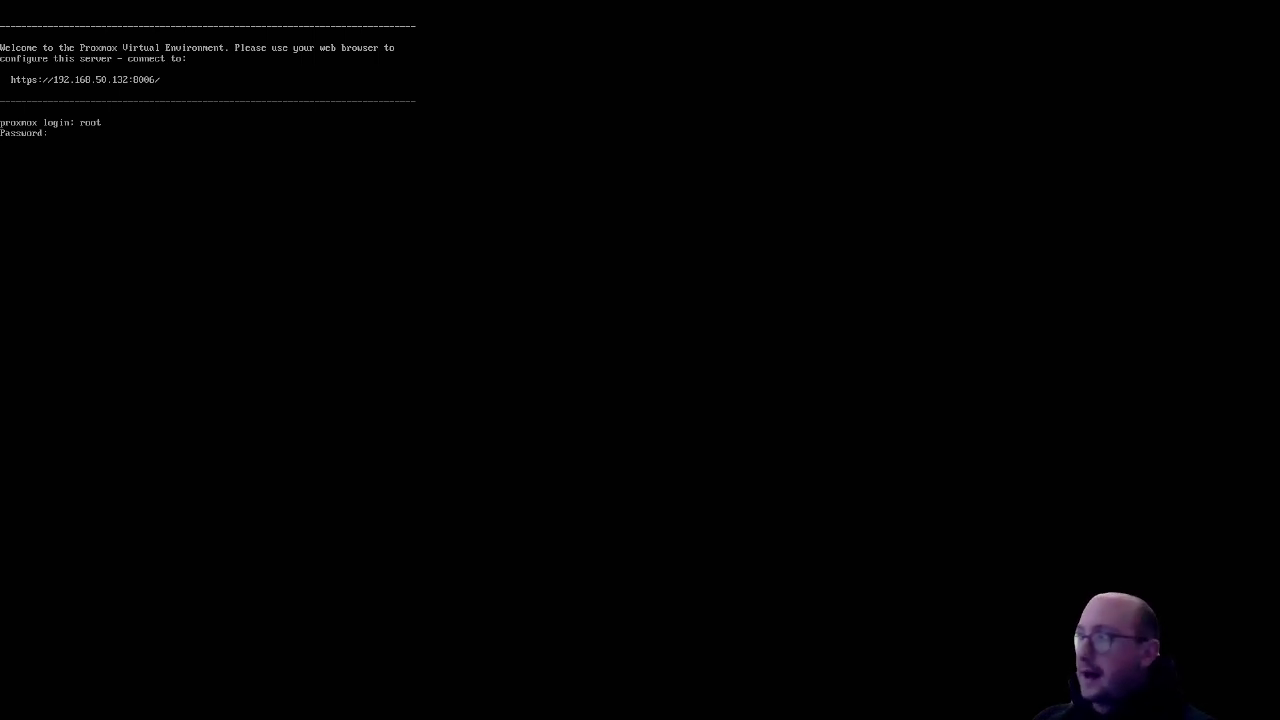
pyautogui.press('Return')
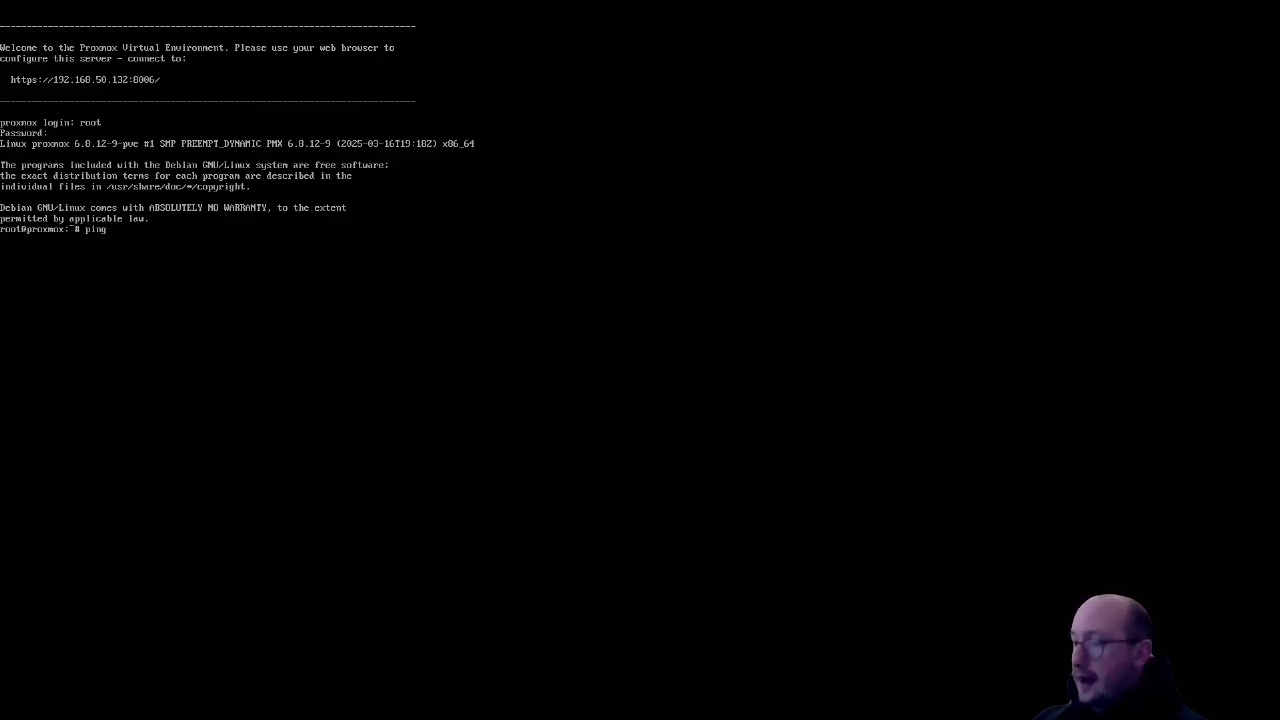
# Step: Test the server's internet connectivity by pinging 8.8.8.8, and stop the ping after a few replies
pyautogui.write('8.8.8.8')
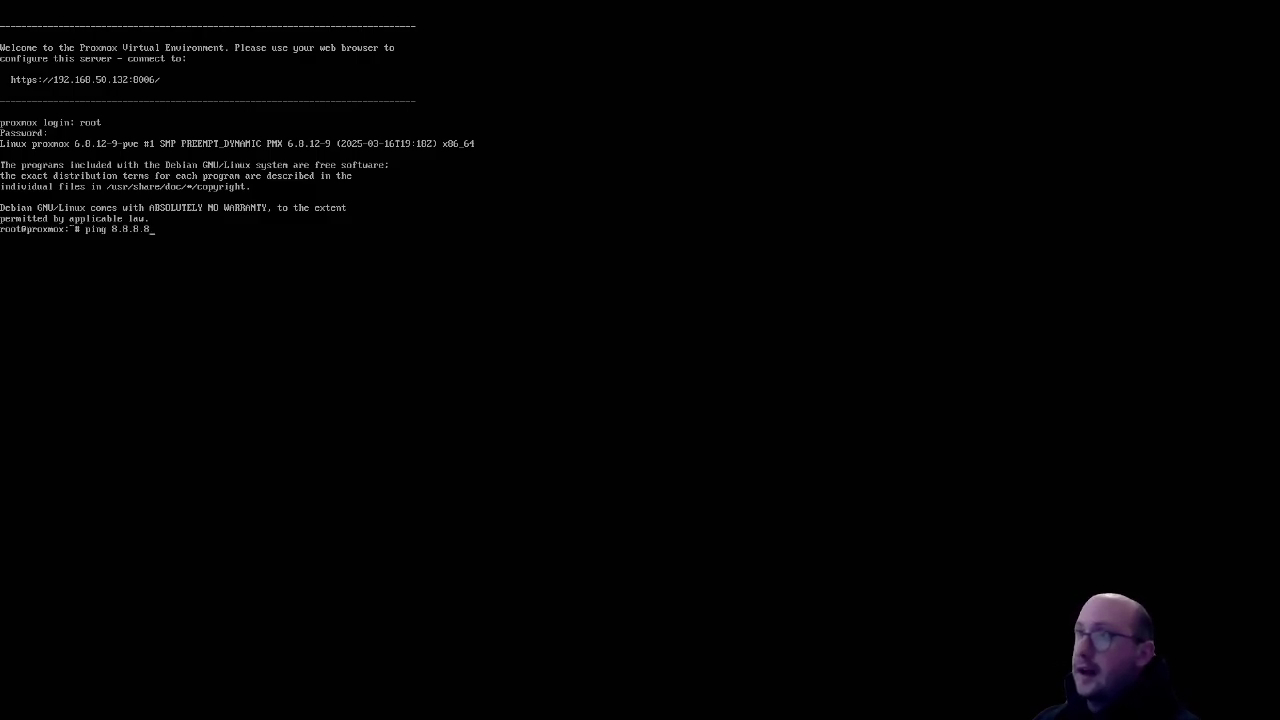
pyautogui.press('Return')
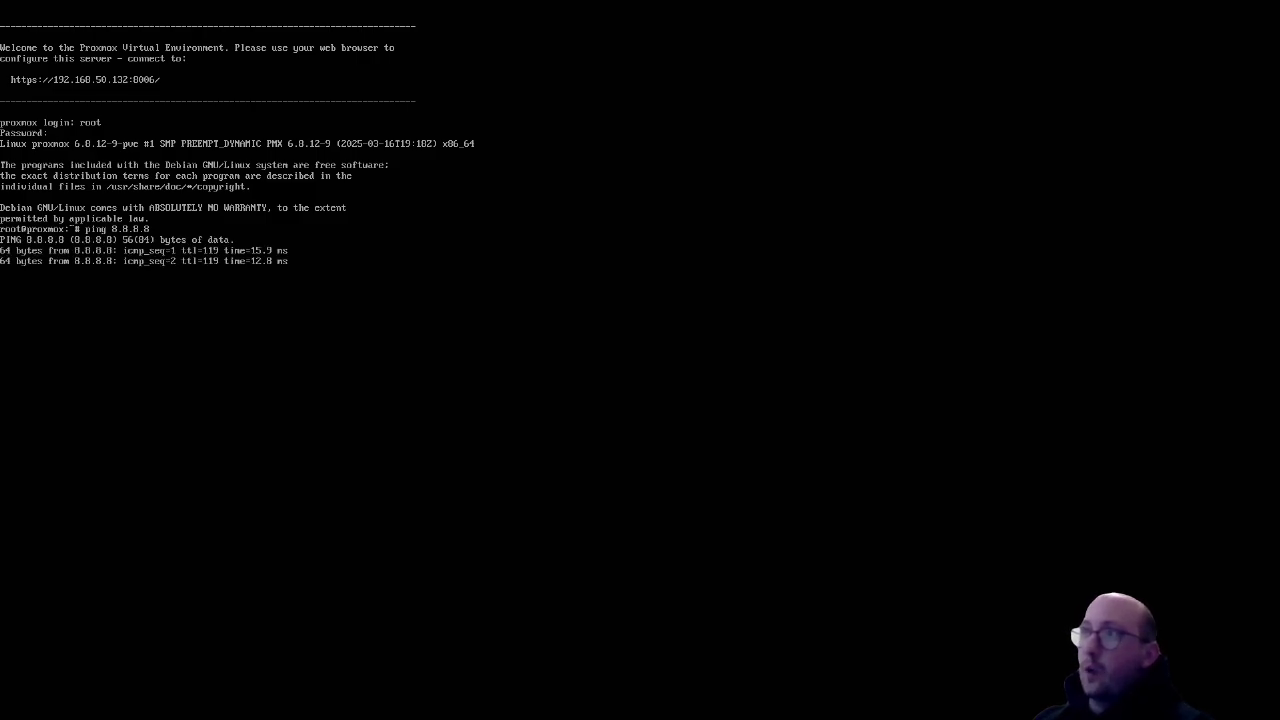
pyautogui.hotkey('ctrl', 'c')
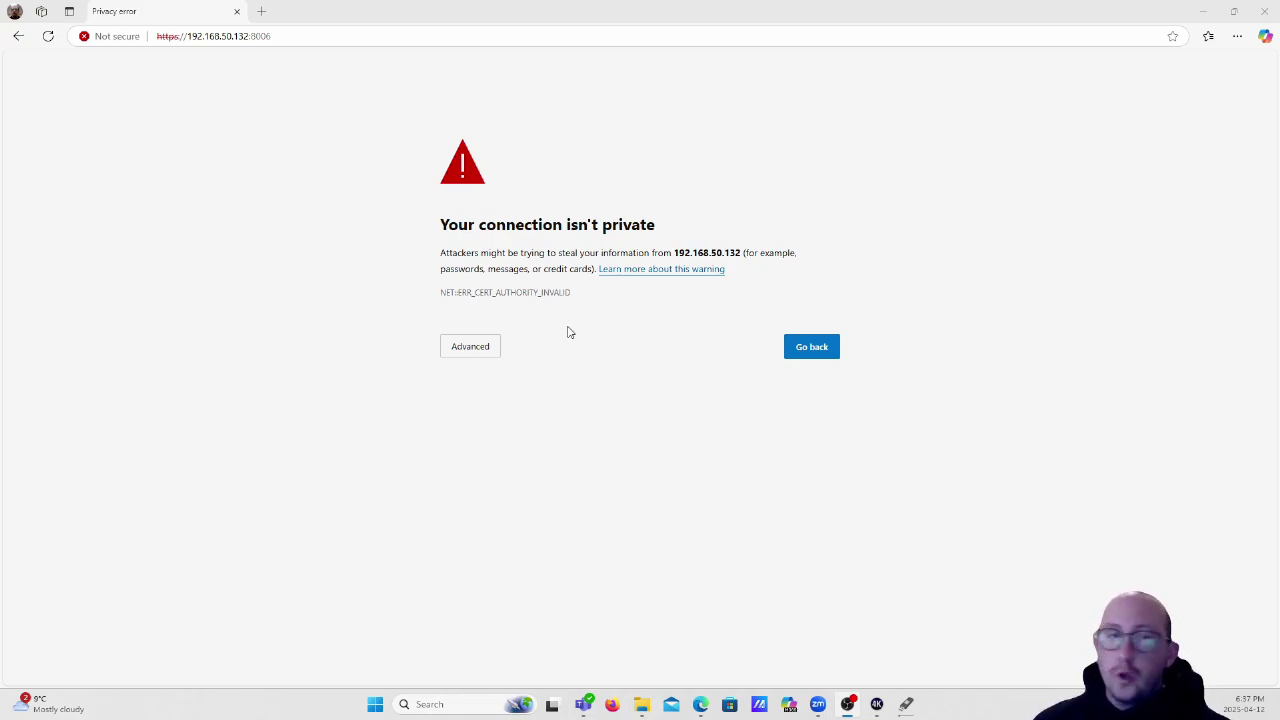
# Step: In the web browser, proceed past the certificate warning for 192.168.50.132 and log in to Proxmox VE as root with the account password
pyautogui.click(480, 352)
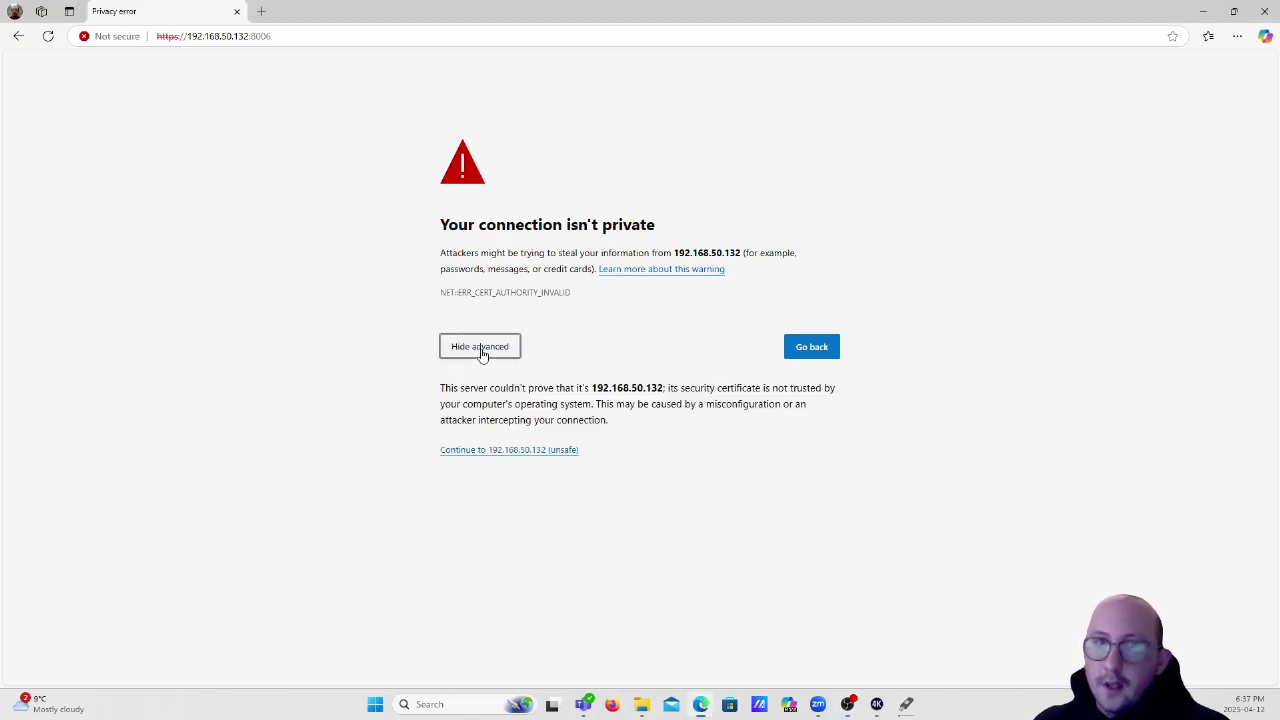
pyautogui.click(501, 451)
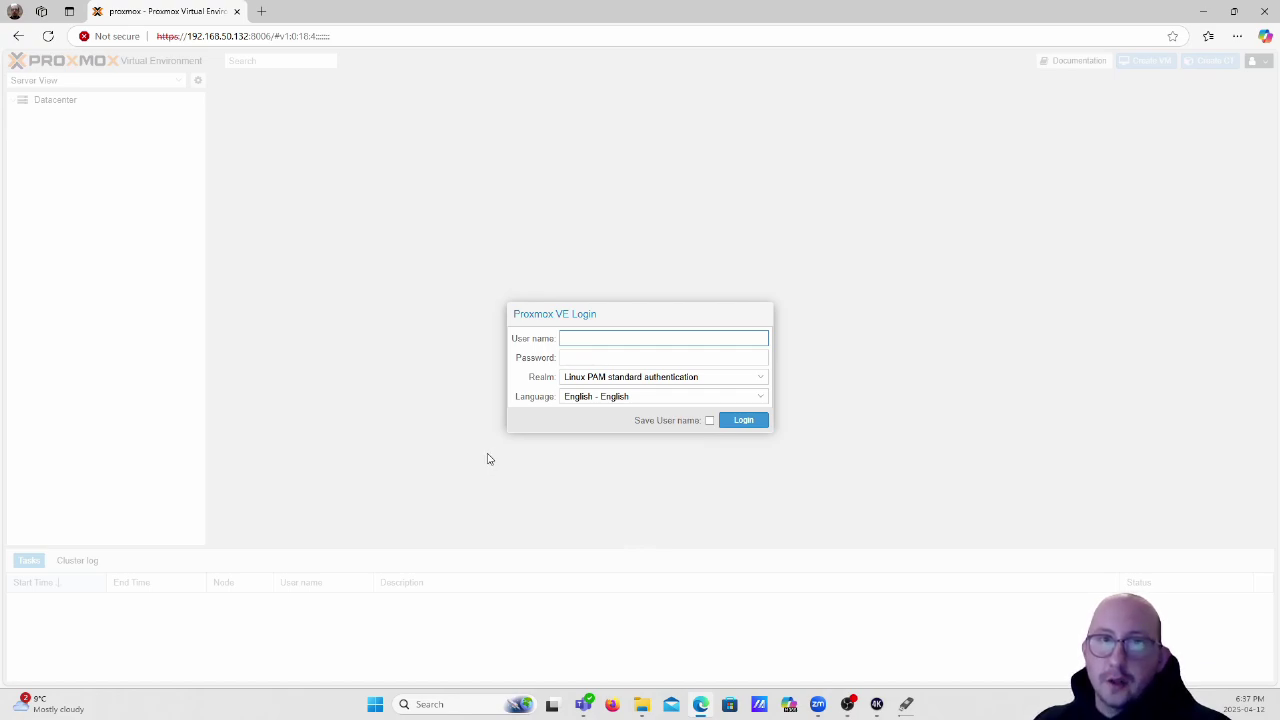
pyautogui.click(575, 357)
pyautogui.click(571, 339)
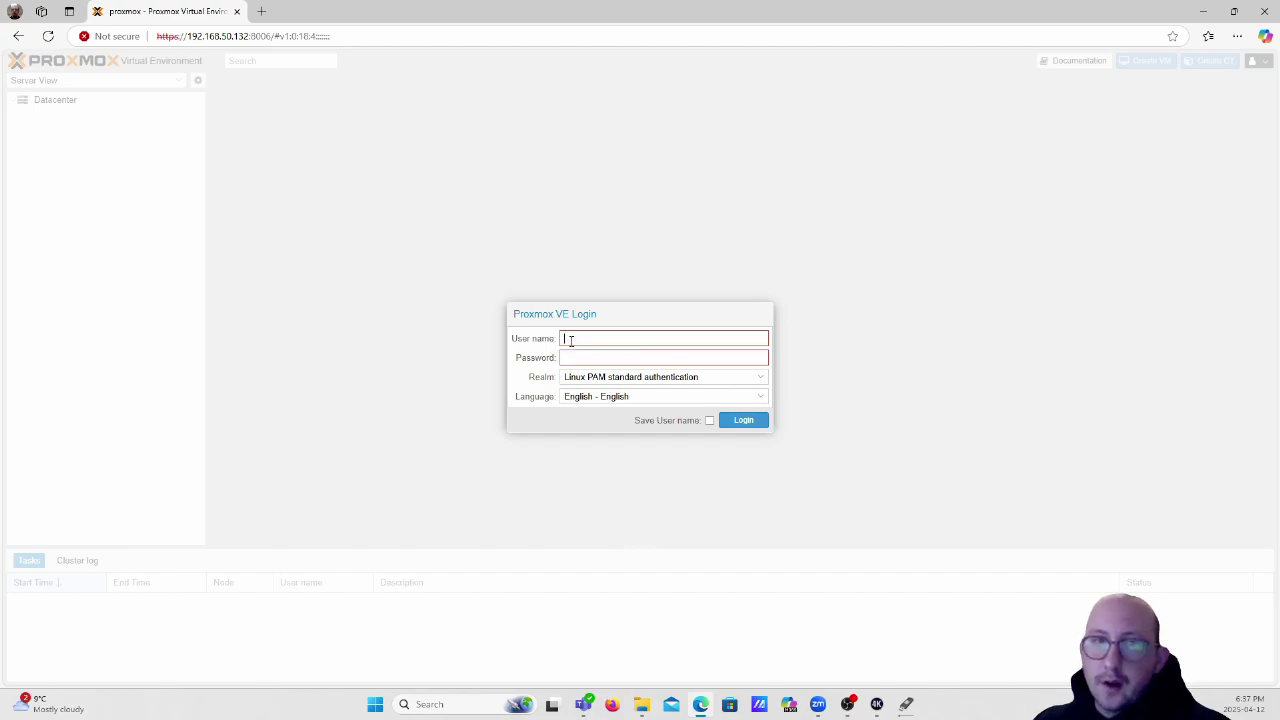
pyautogui.click(571, 339)
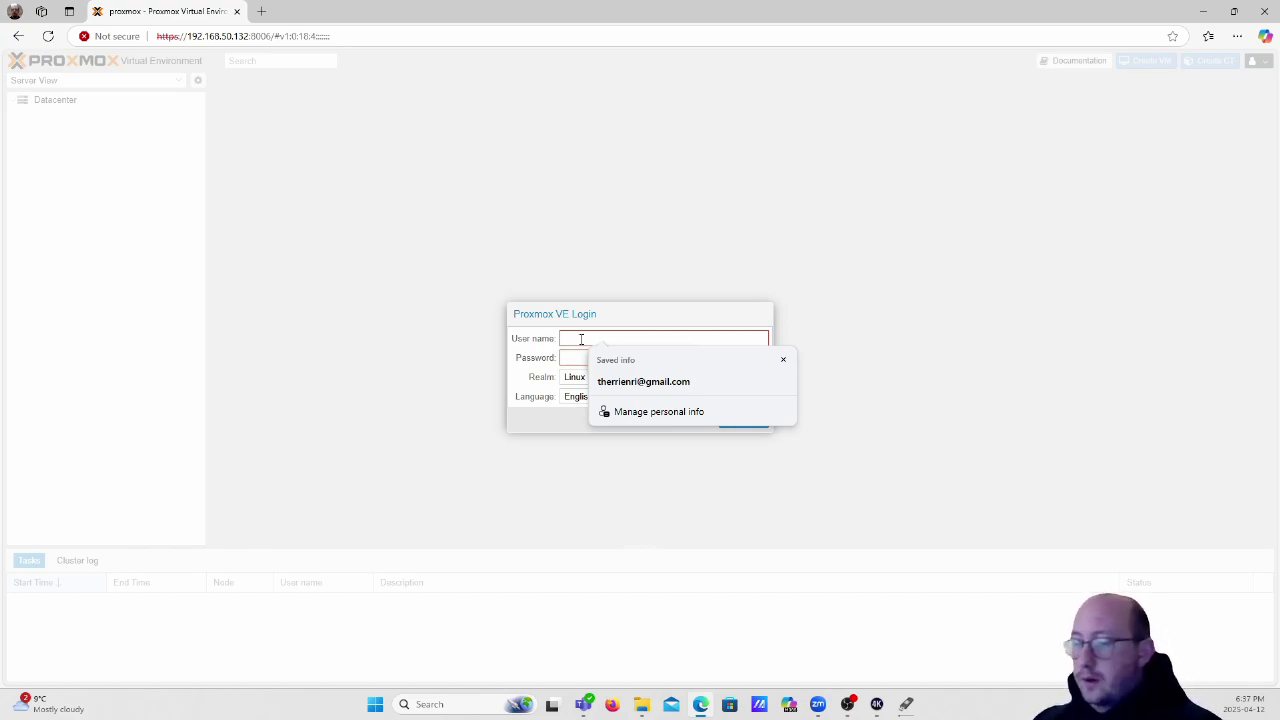
pyautogui.write('root')
pyautogui.press('Tab')
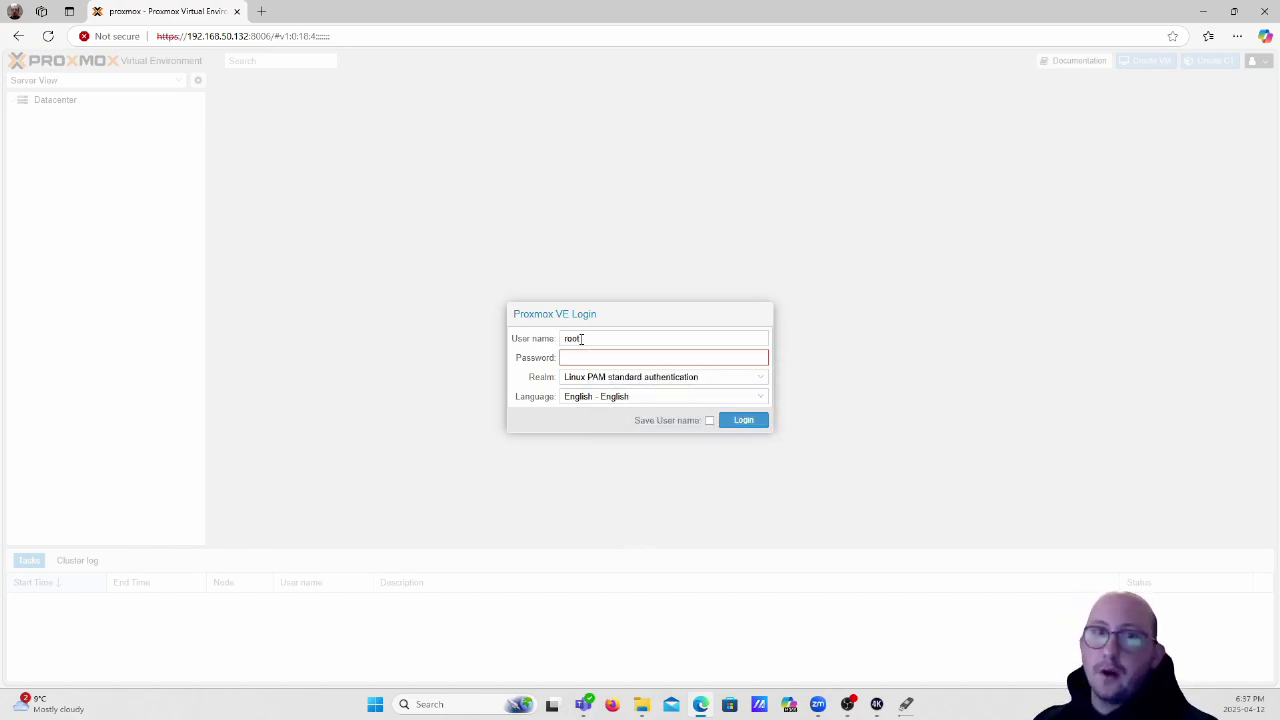
pyautogui.write('p')
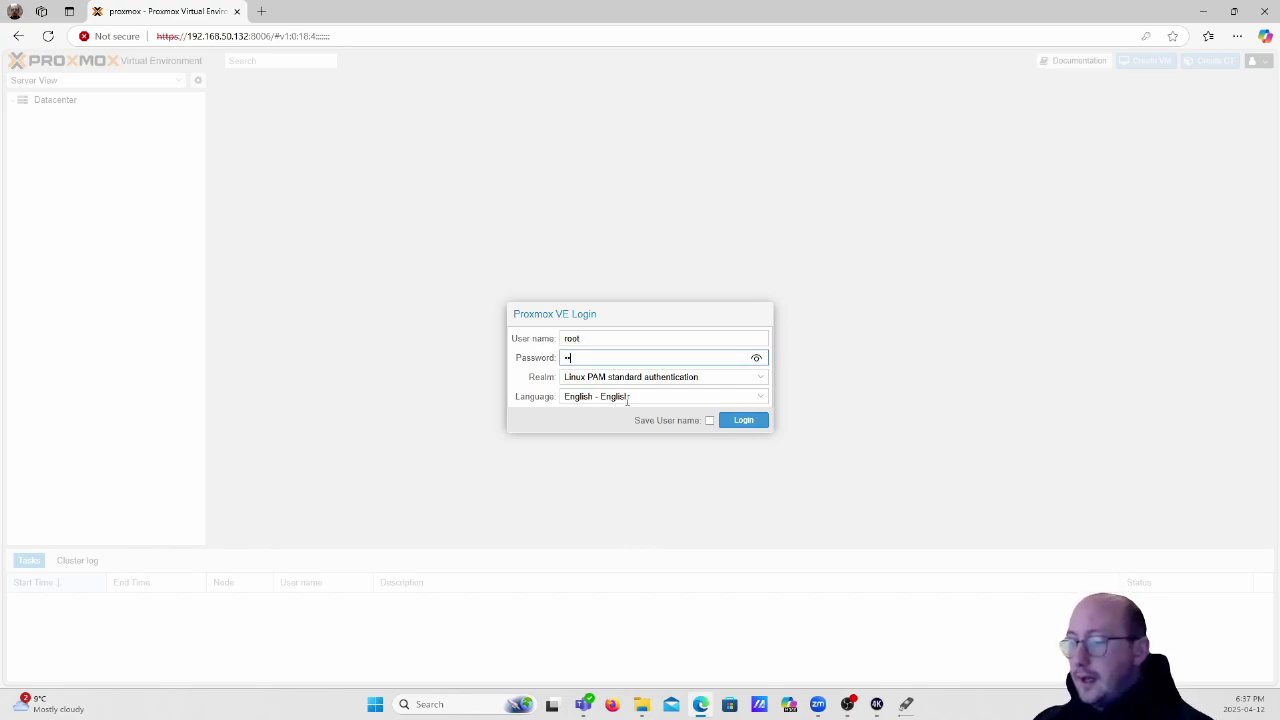
pyautogui.write('****')
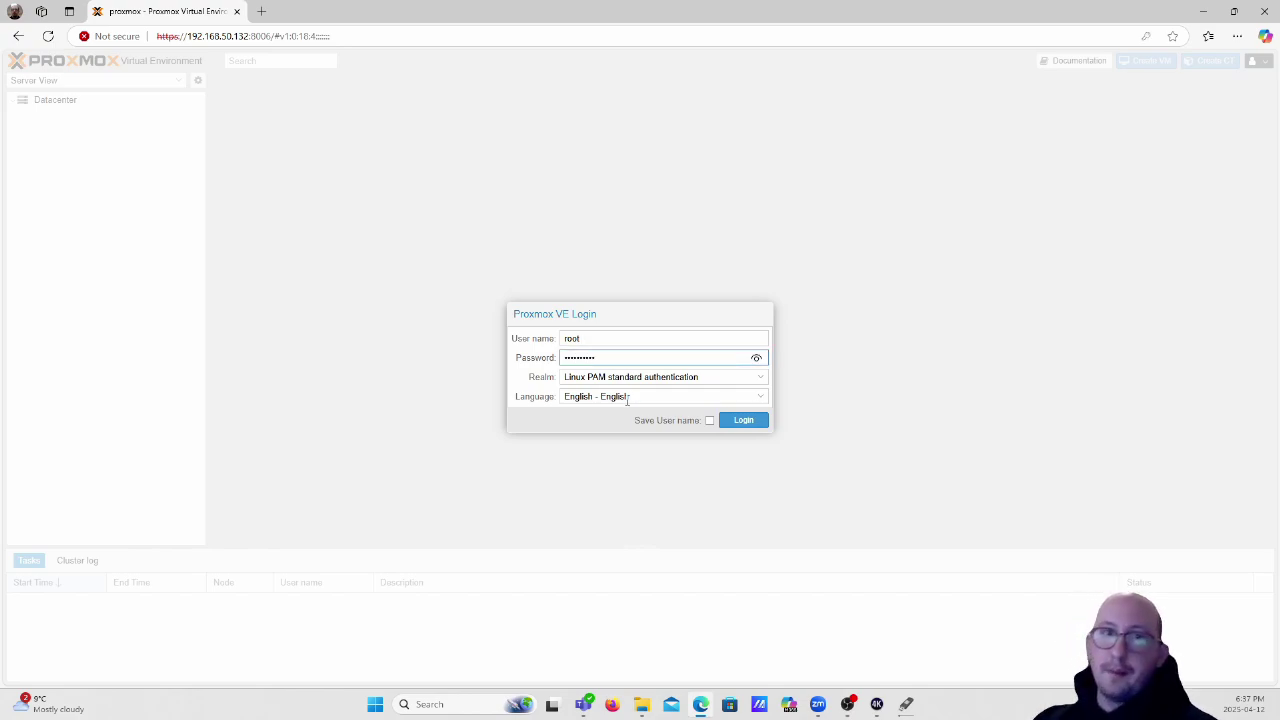
pyautogui.click(733, 424)
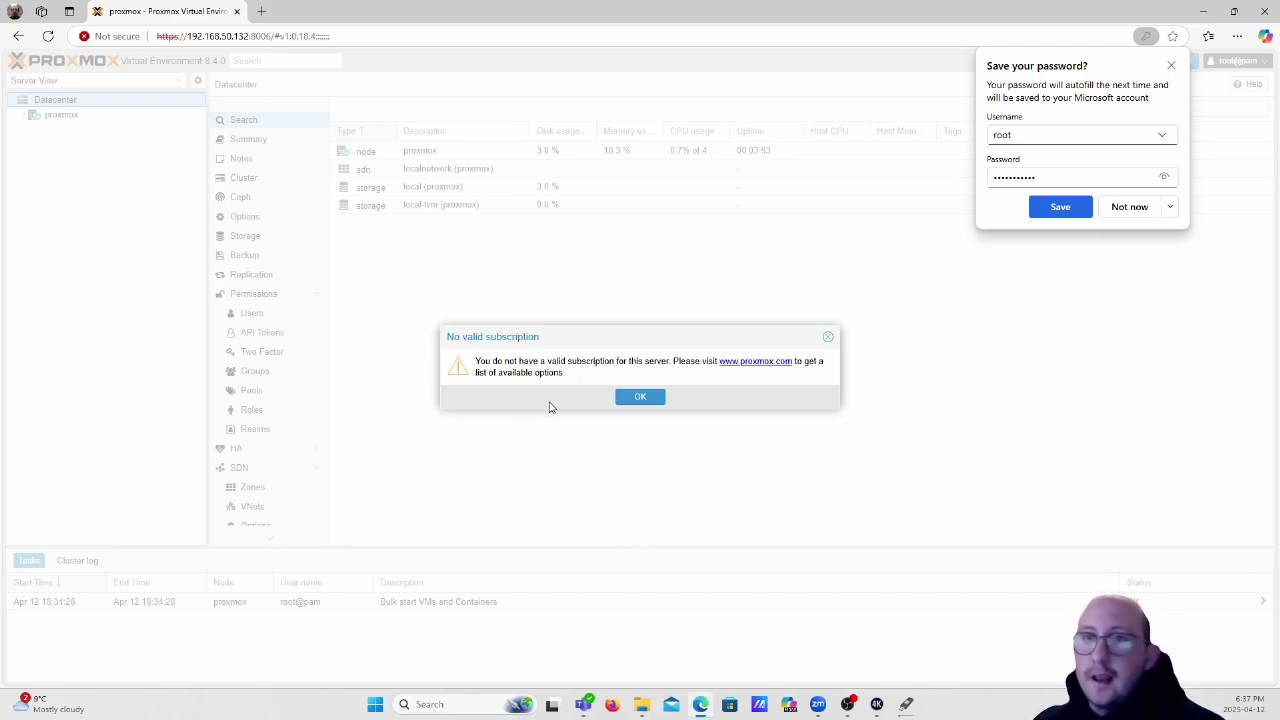
# Step: Decline the browser's offer to save the password and dismiss the missing-subscription notice
pyautogui.click(1102, 214)
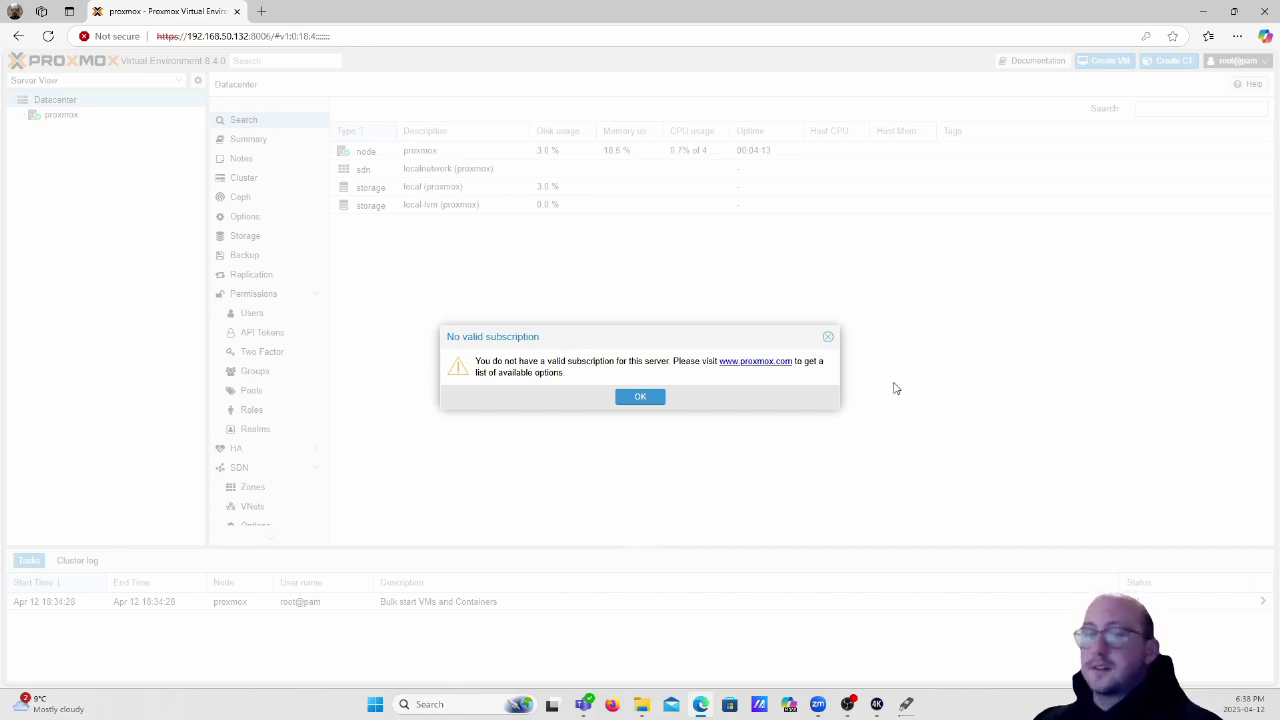
pyautogui.click(634, 403)
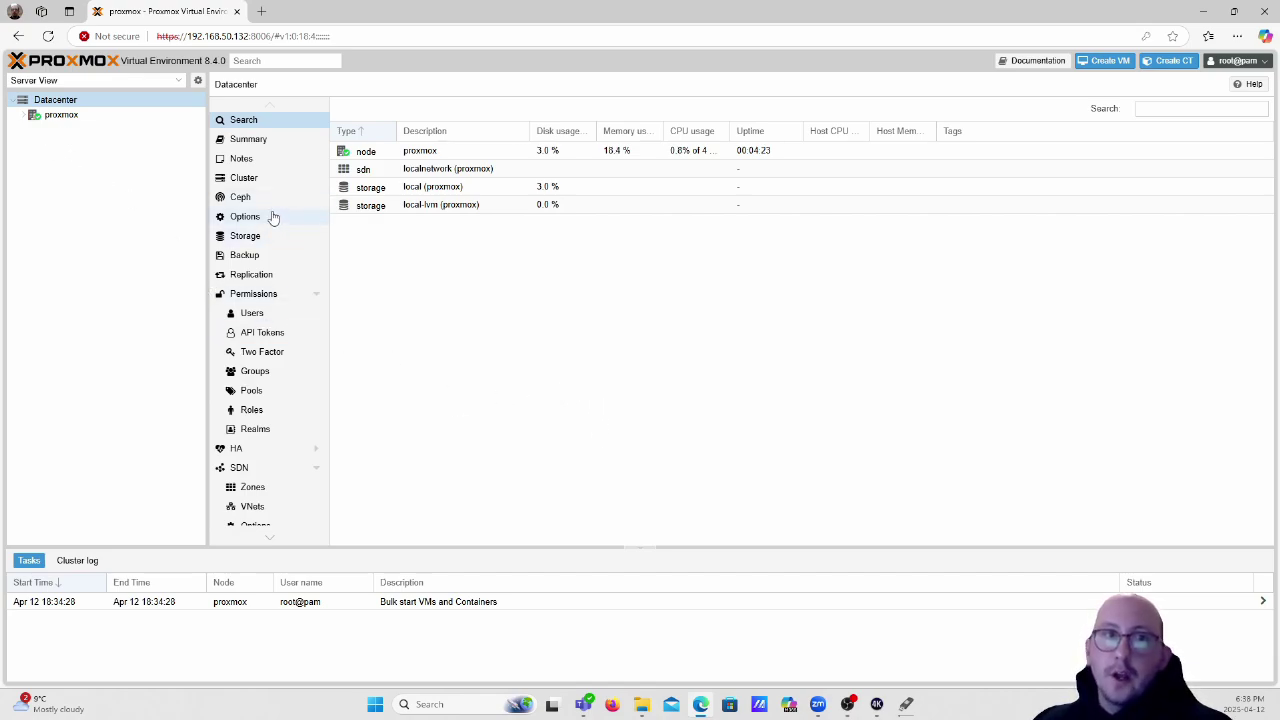
# Step: Look through the Datacenter's Users, API Tokens, Two Factor, Groups and Roles pages and its firewall rules
pyautogui.scroll(-1, 272, 260)
pyautogui.scroll(-2, 276, 262)
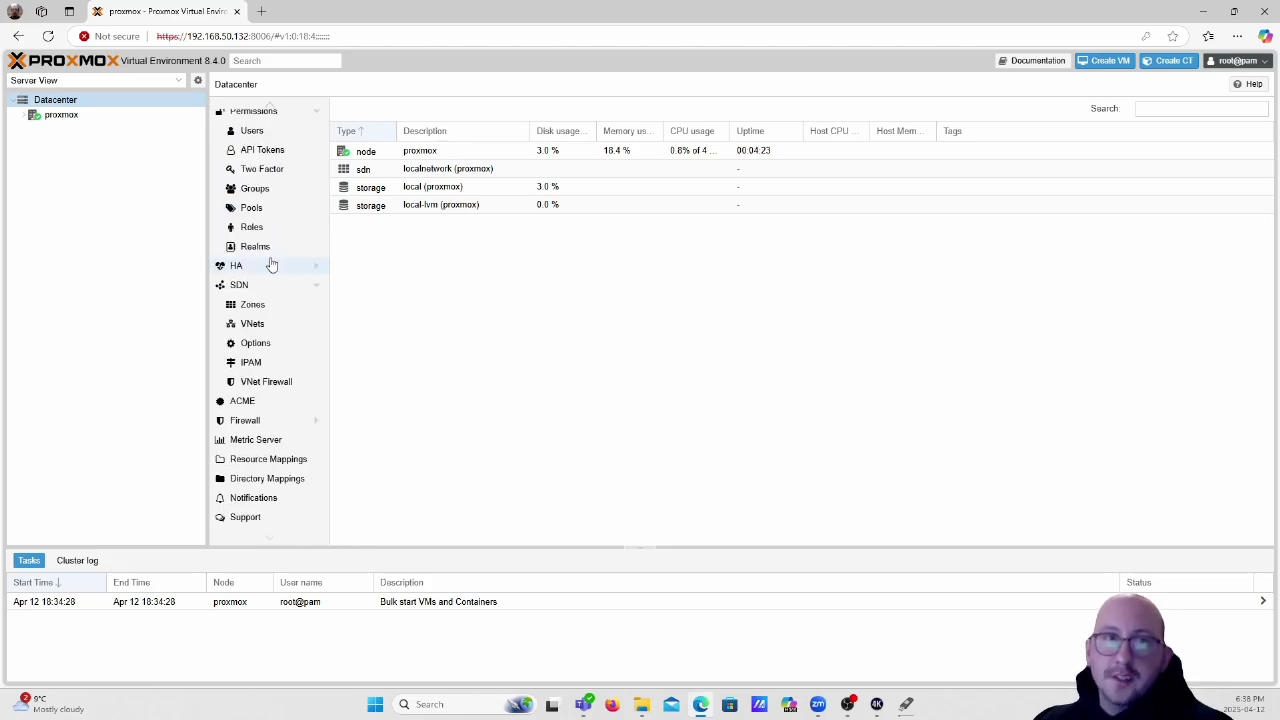
pyautogui.scroll(2, 268, 258)
pyautogui.click(256, 266)
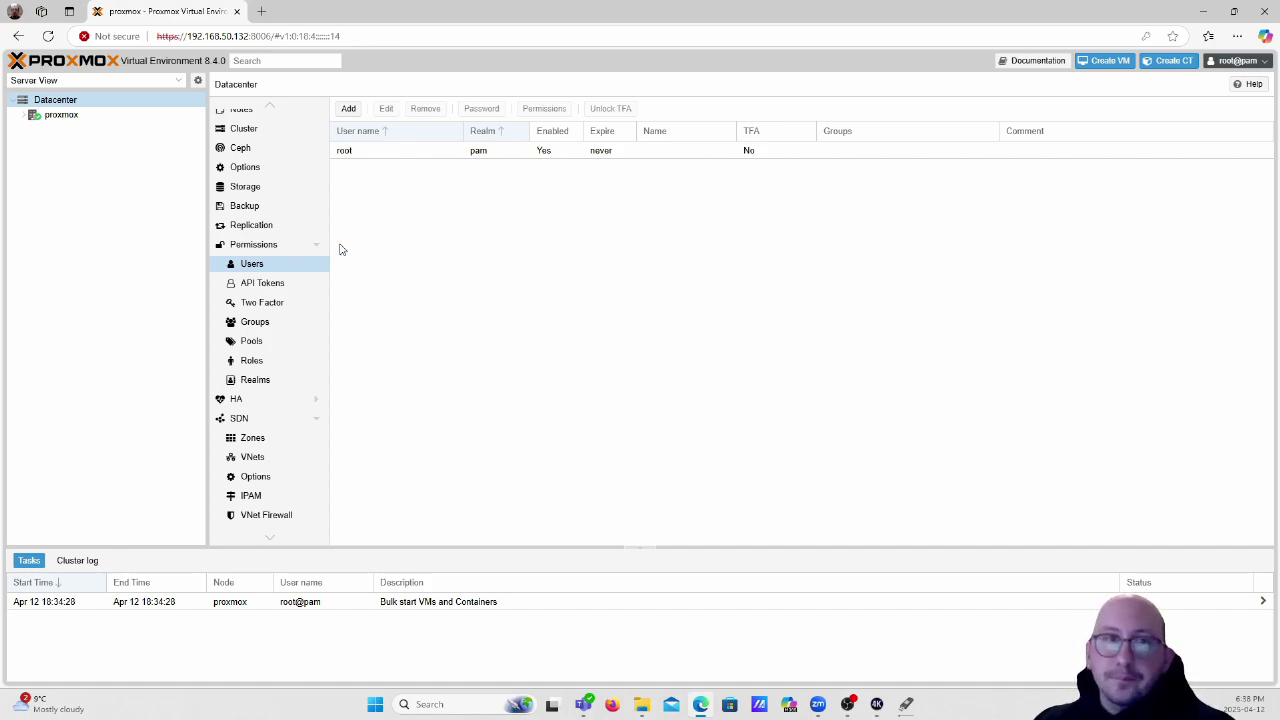
pyautogui.click(278, 285)
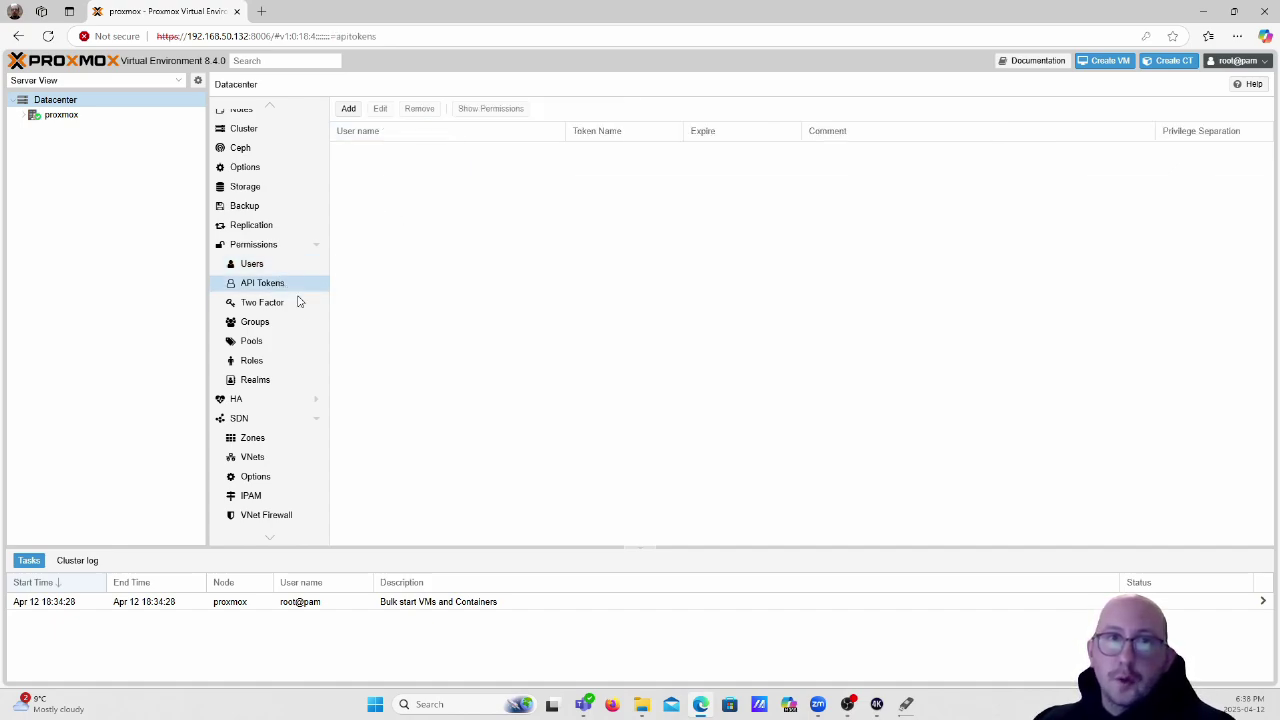
pyautogui.click(282, 308)
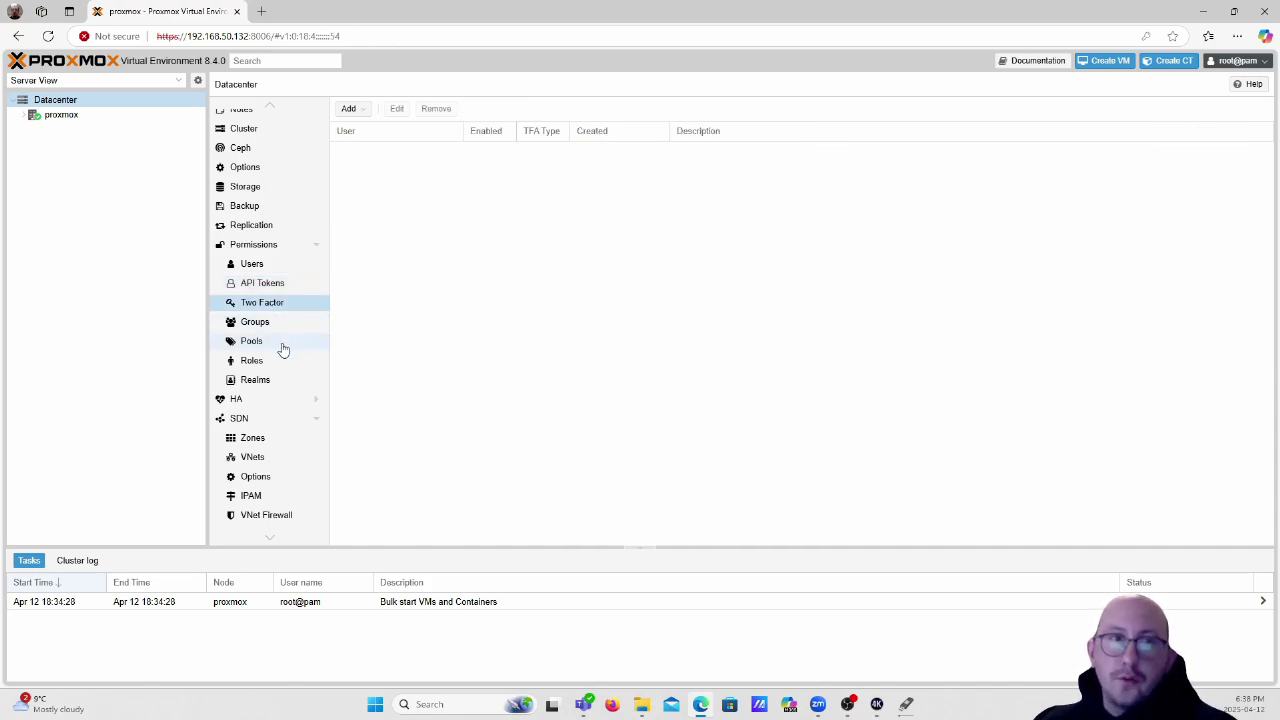
pyautogui.click(253, 323)
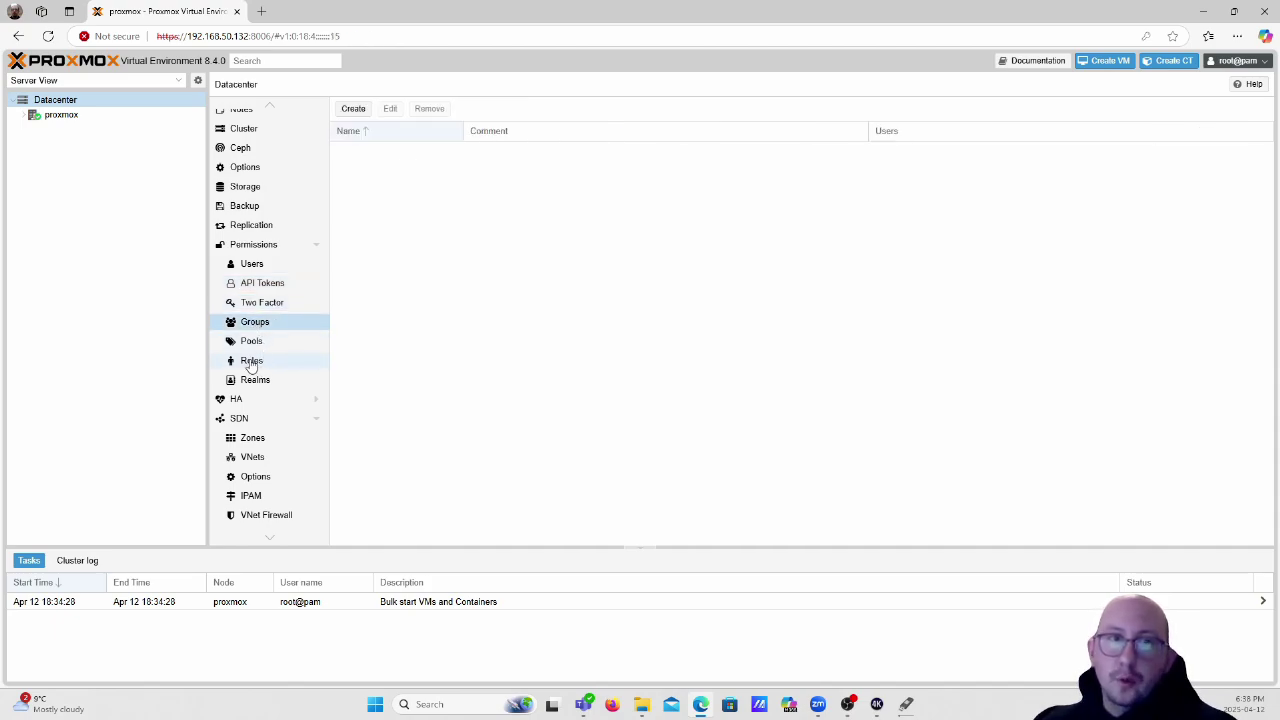
pyautogui.click(251, 361)
pyautogui.scroll(-3, 258, 405)
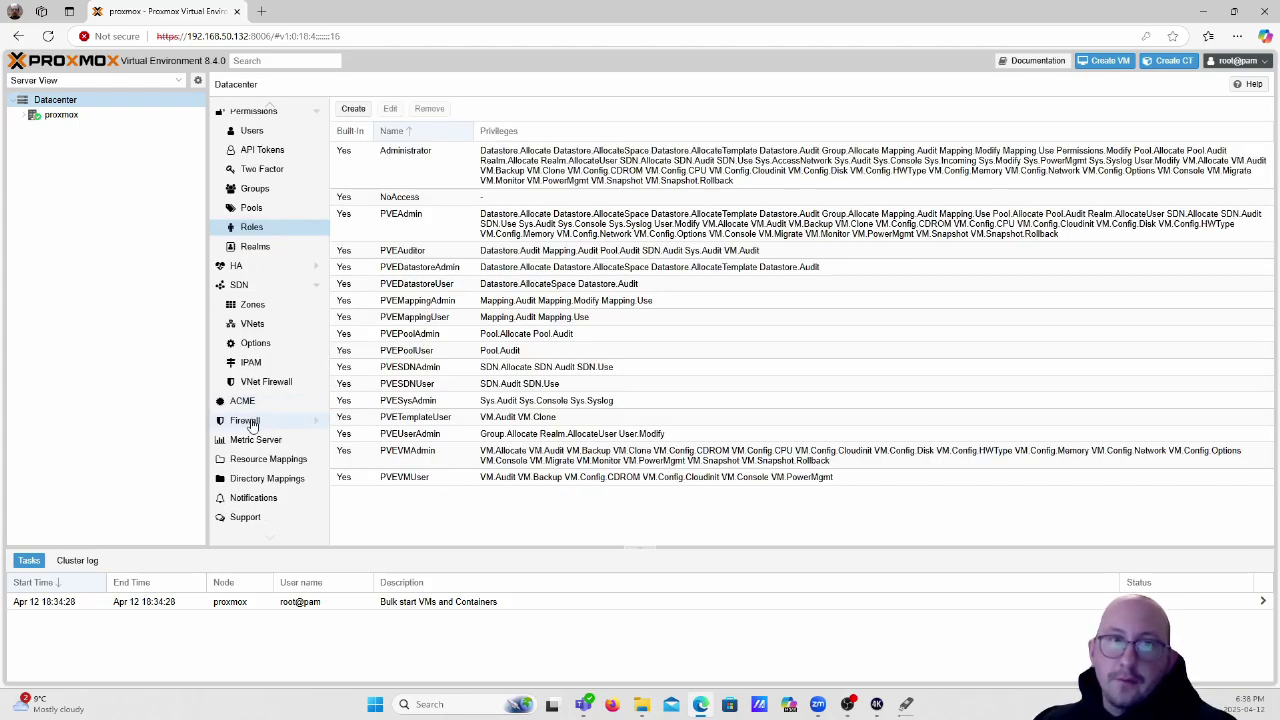
pyautogui.click(250, 421)
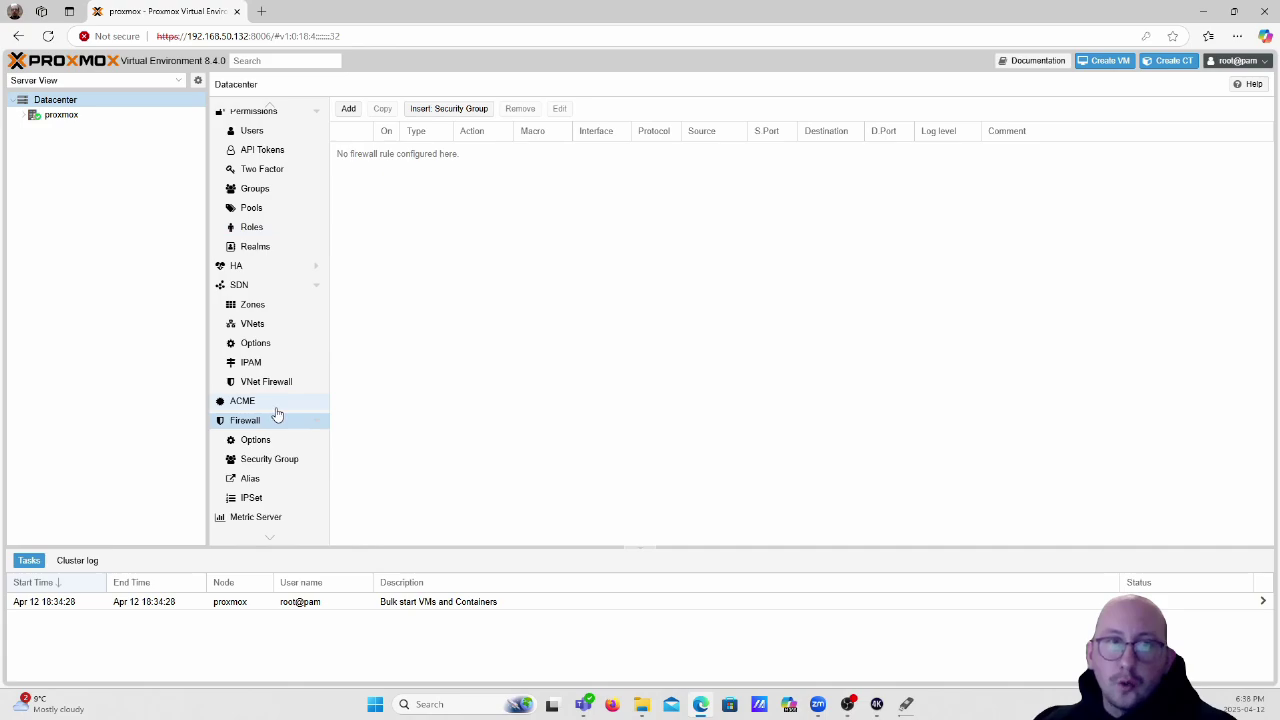
# Step: Open the Datacenter summary and examine the server's resources, especially its used and total memory
pyautogui.scroll(4, 252, 420)
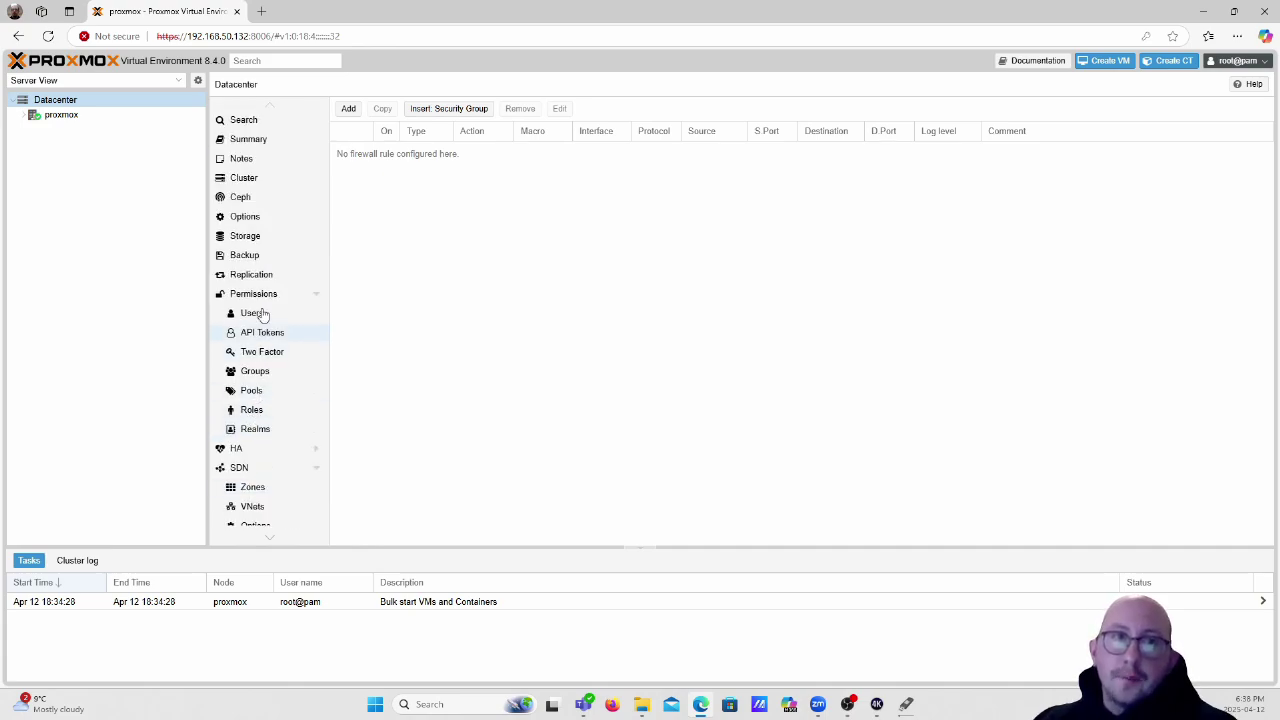
pyautogui.click(256, 145)
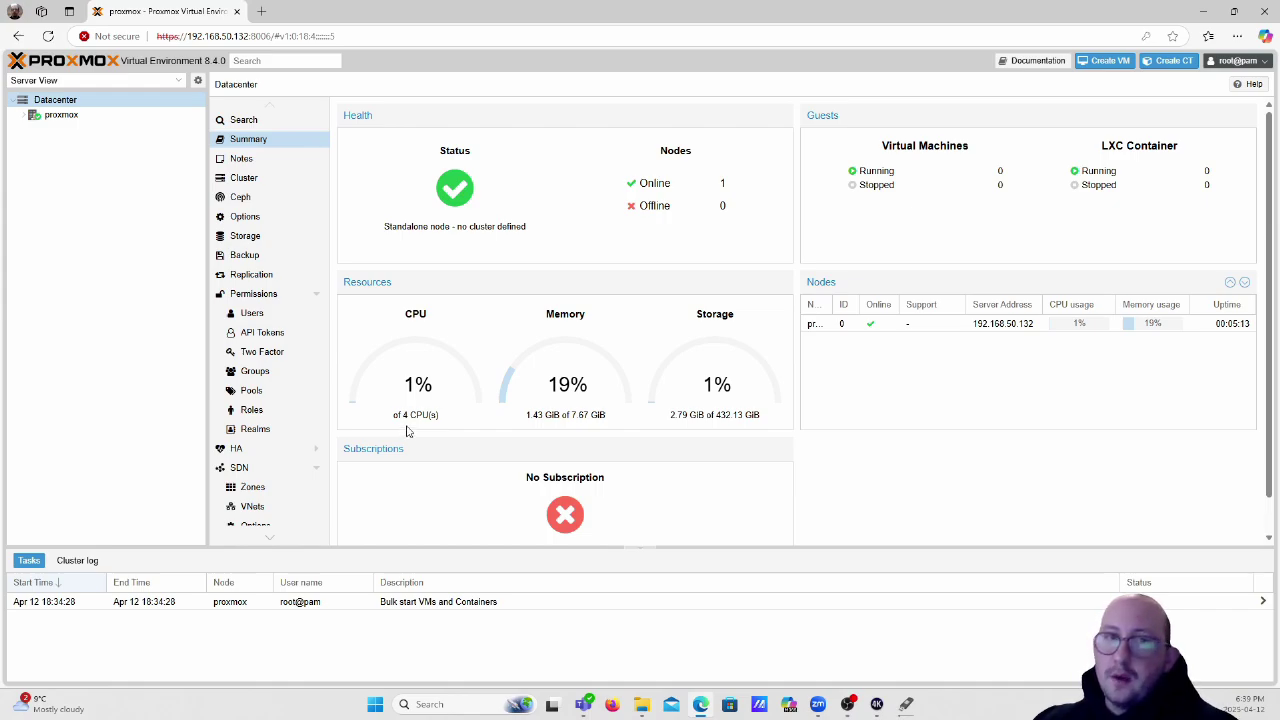
pyautogui.moveTo(570, 416); pyautogui.dragTo(604, 416)
pyautogui.tripleClick(602, 418)
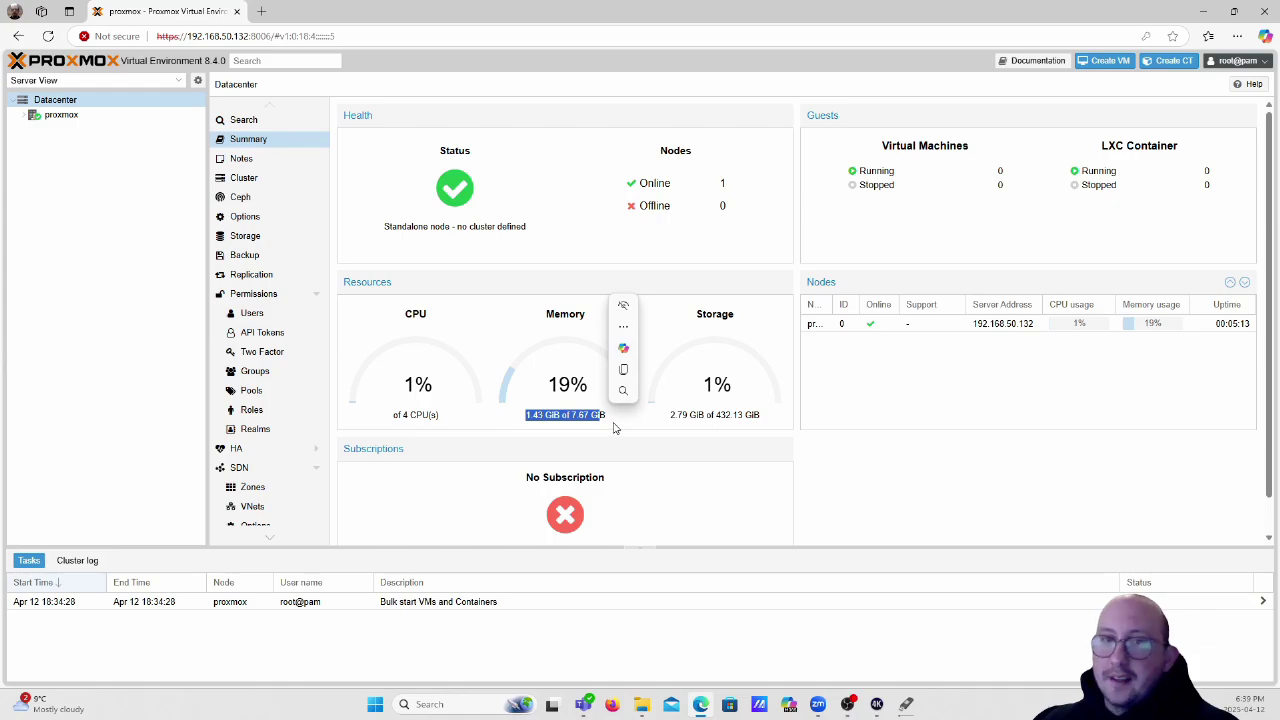
pyautogui.click(612, 428)
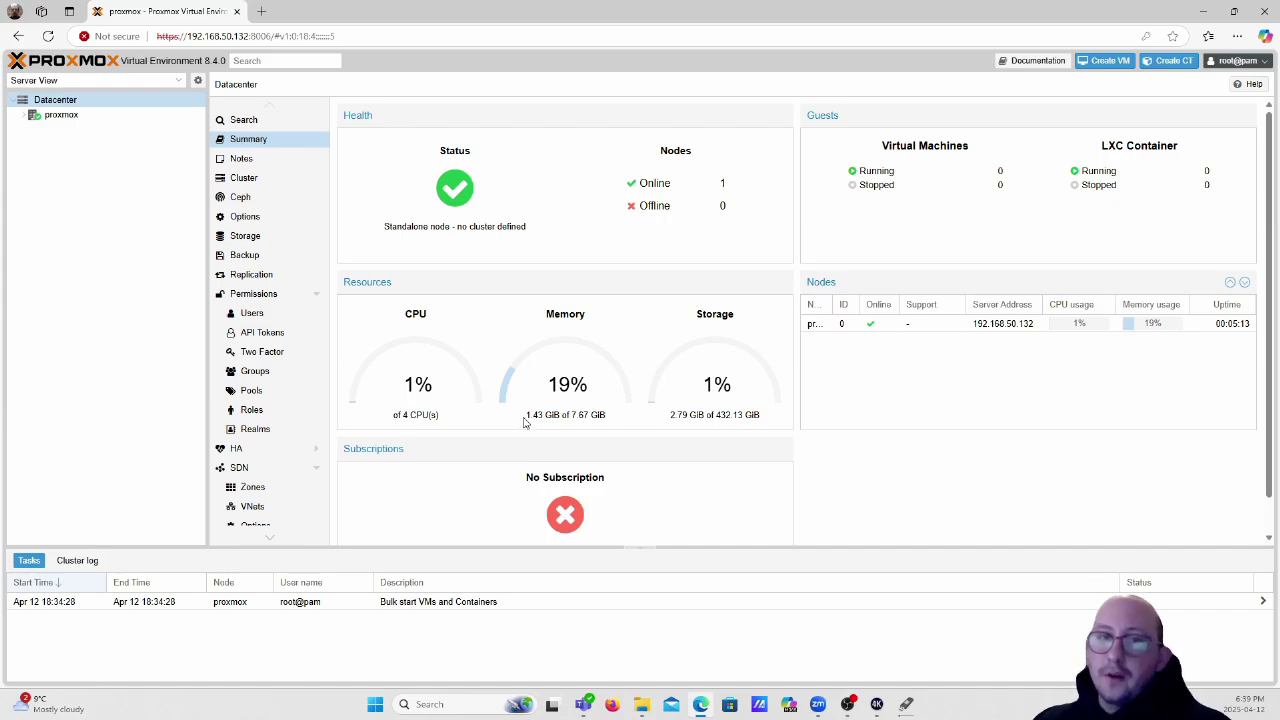
pyautogui.moveTo(531, 414); pyautogui.dragTo(545, 420)
pyautogui.click(551, 432)
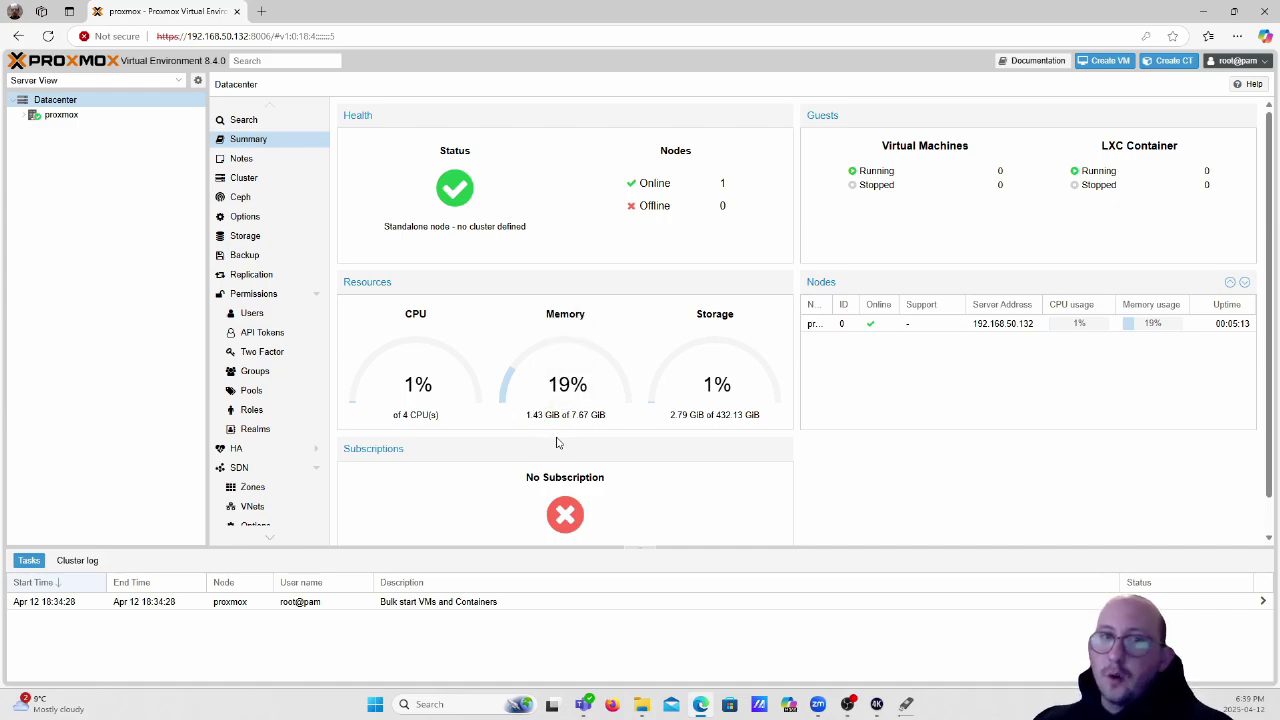